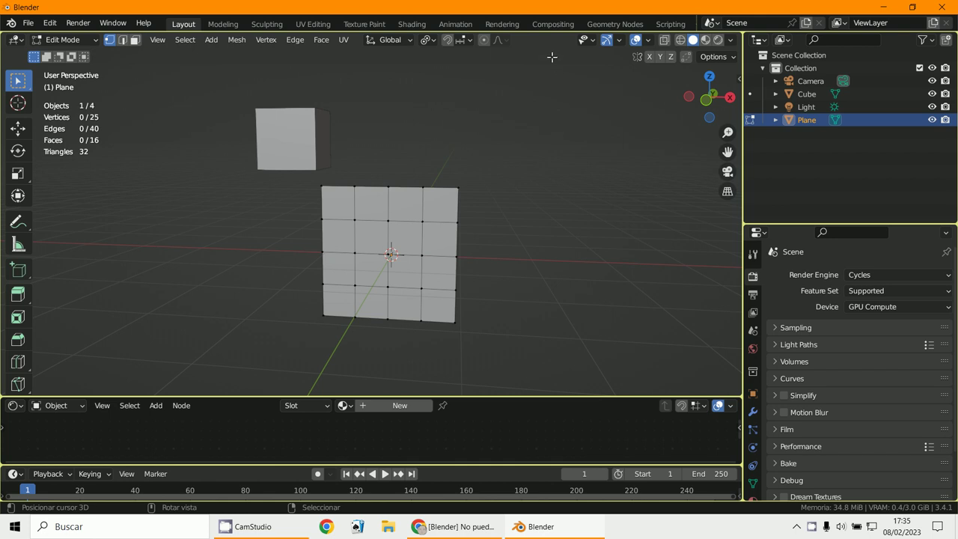
Flip the 3D viewport header to the opposite edge, and restore it to its original position
right_click(544, 41)
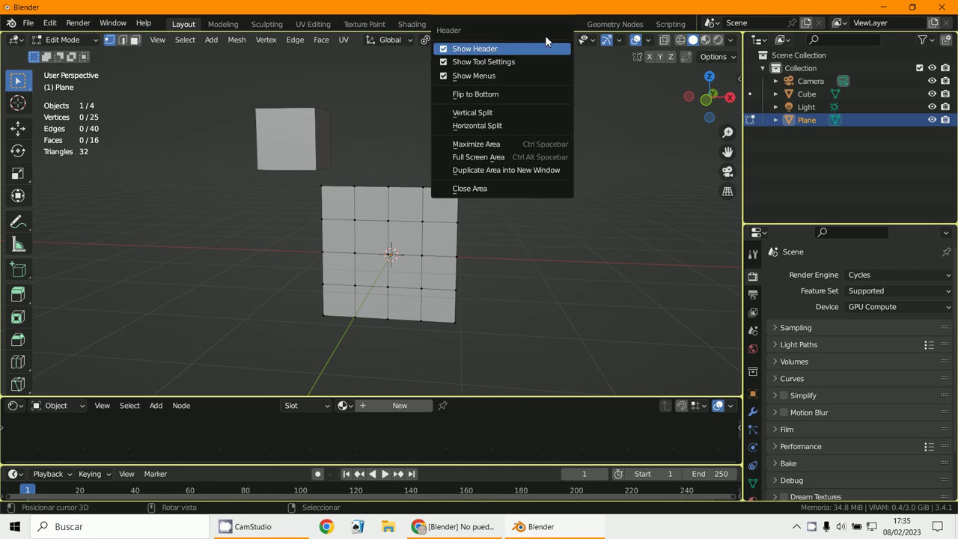
left_click(521, 92)
right_click(538, 384)
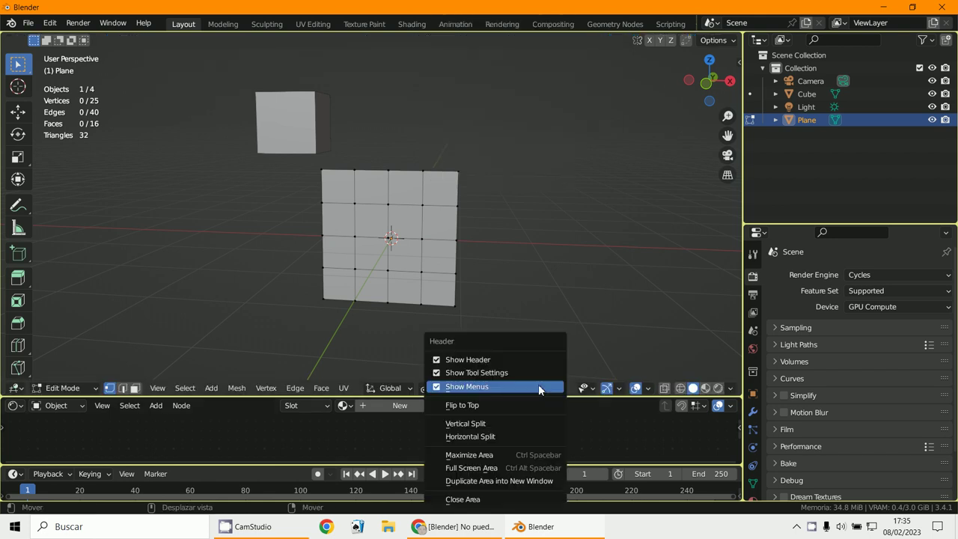
left_click(538, 404)
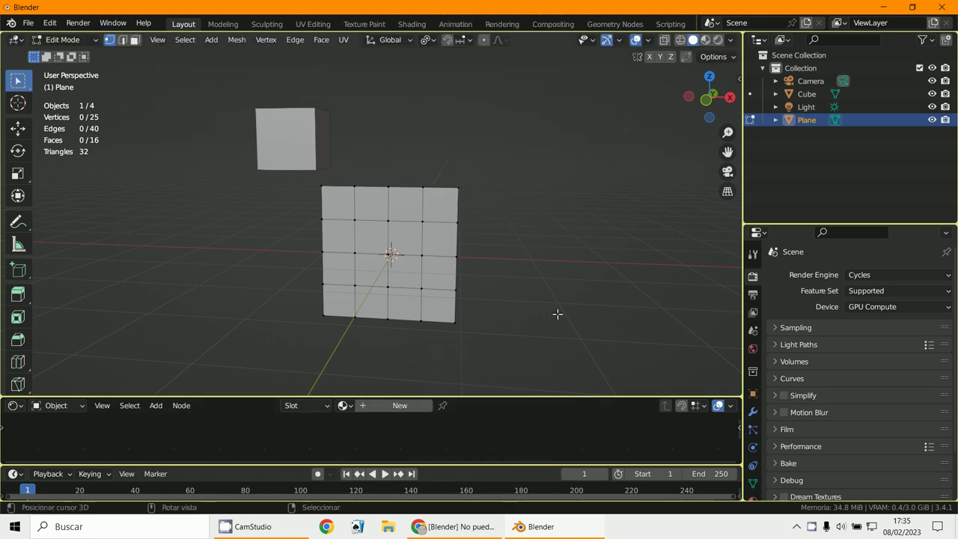
Try Active Element as the transform pivot point, and set it to Individual Origins
left_click(428, 42)
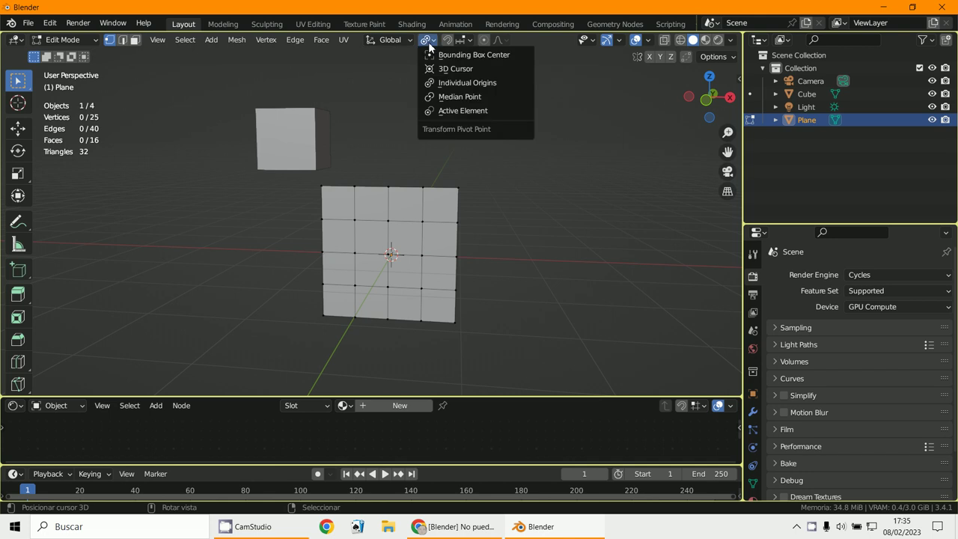
left_click(483, 112)
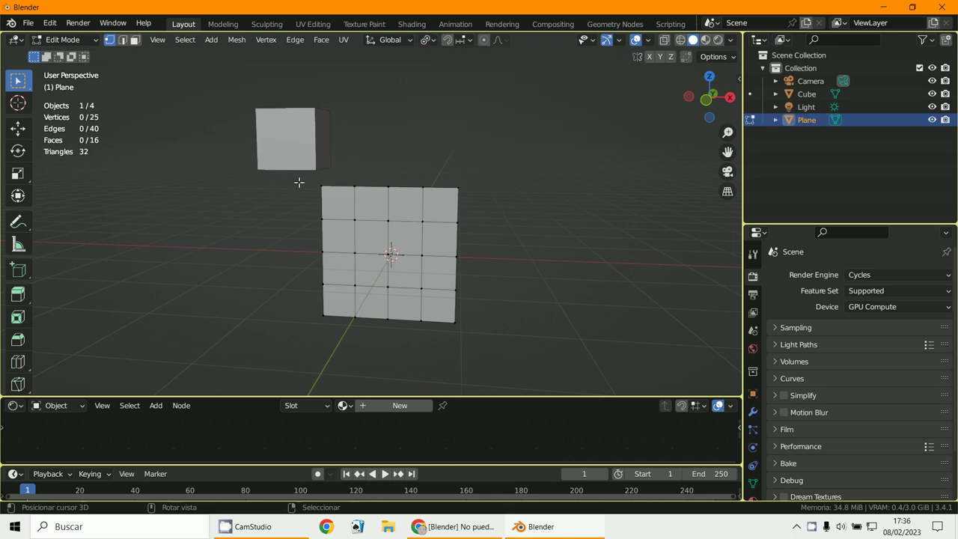
left_click(431, 41)
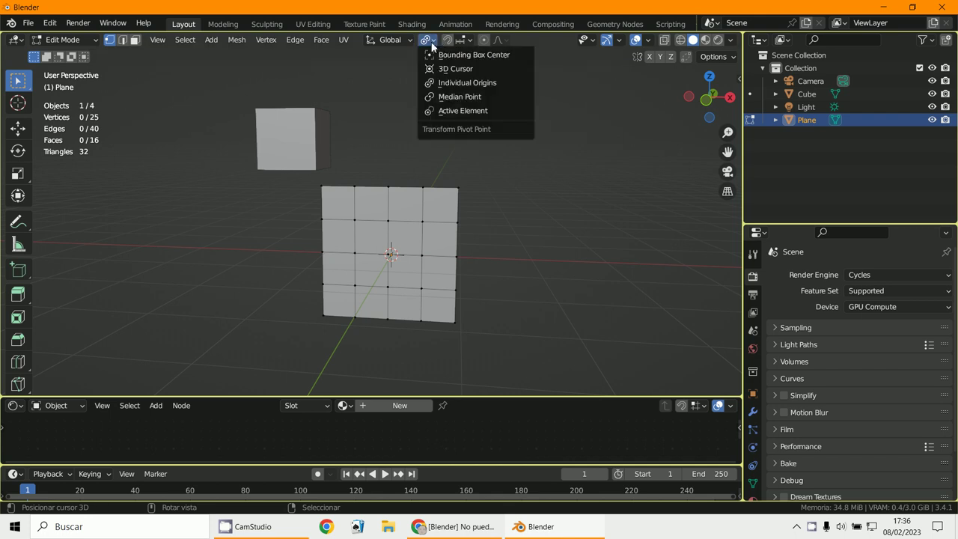
left_click(456, 84)
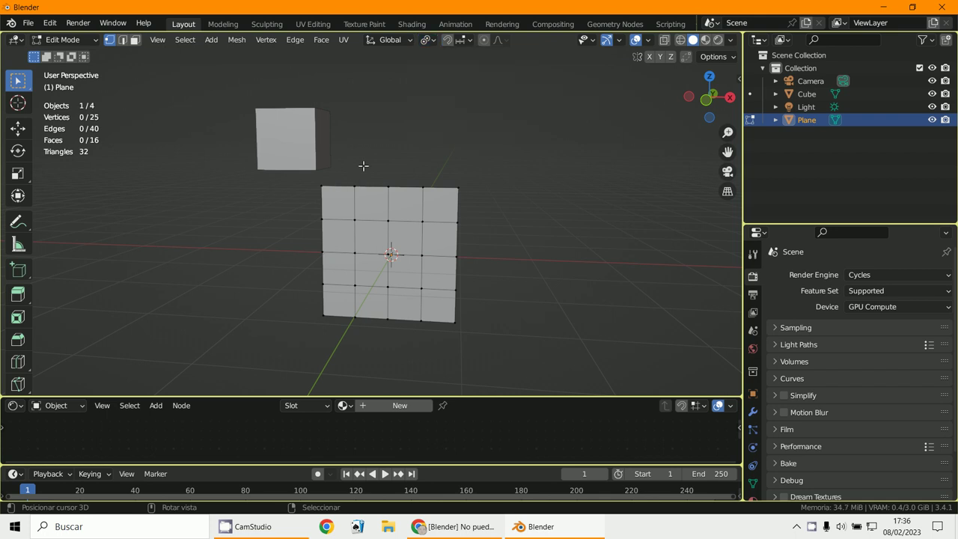
Enable snapping with Increment and move the plane's upper-left corner vertex 1 m along Z
left_click(462, 42)
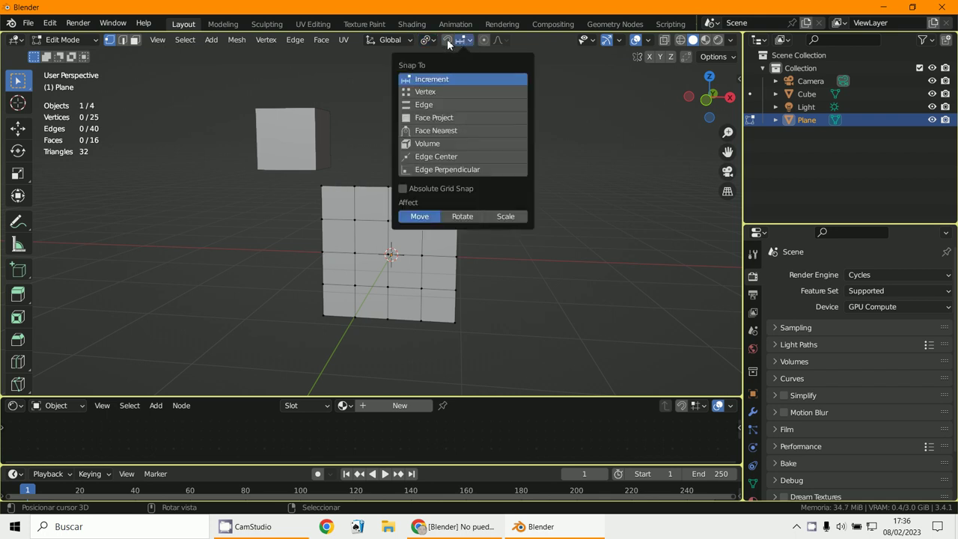
left_click(447, 41)
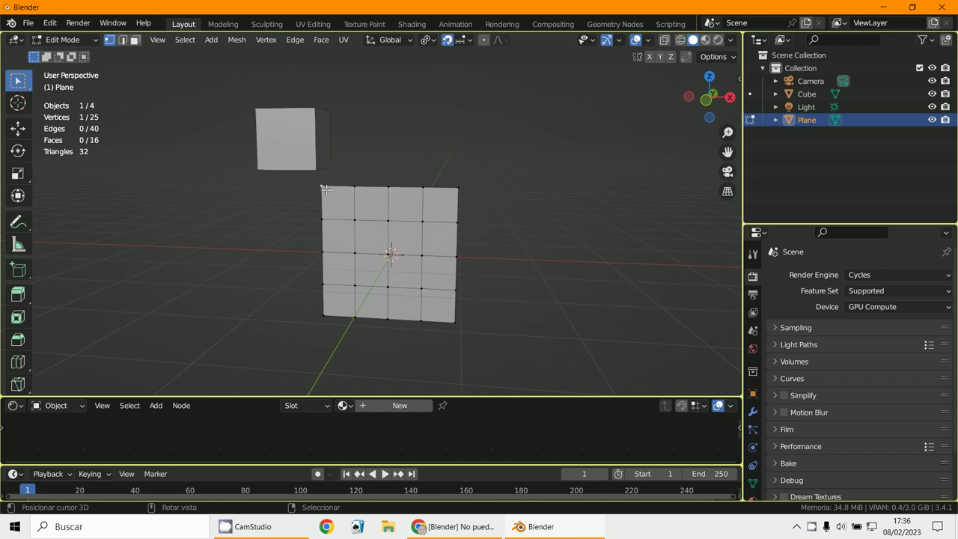
key("g")
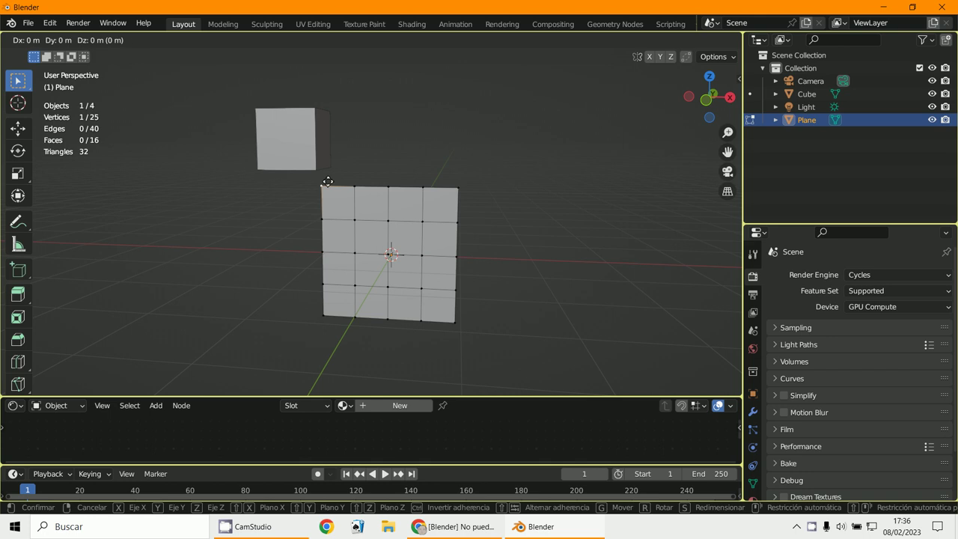
left_click(329, 186)
scroll(329, 193, "up", 3)
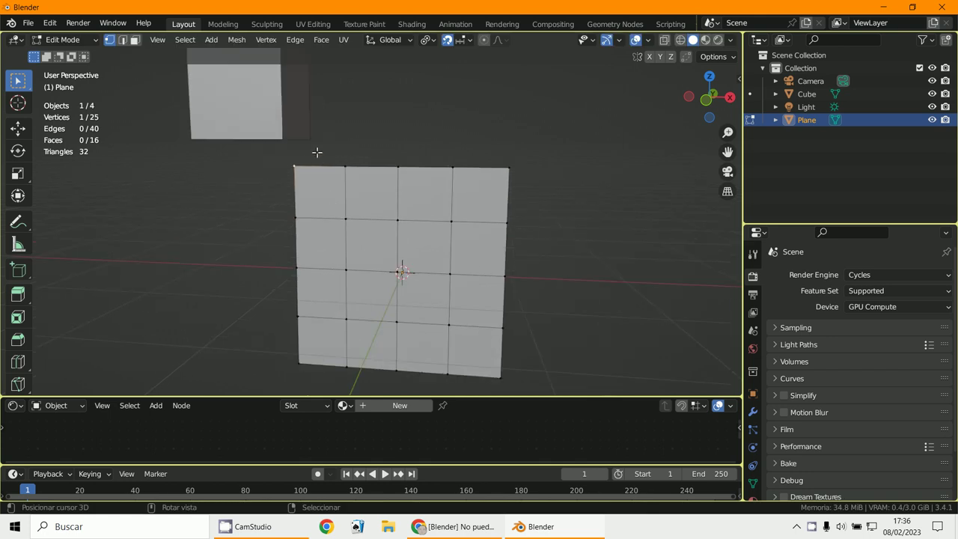
key("g")
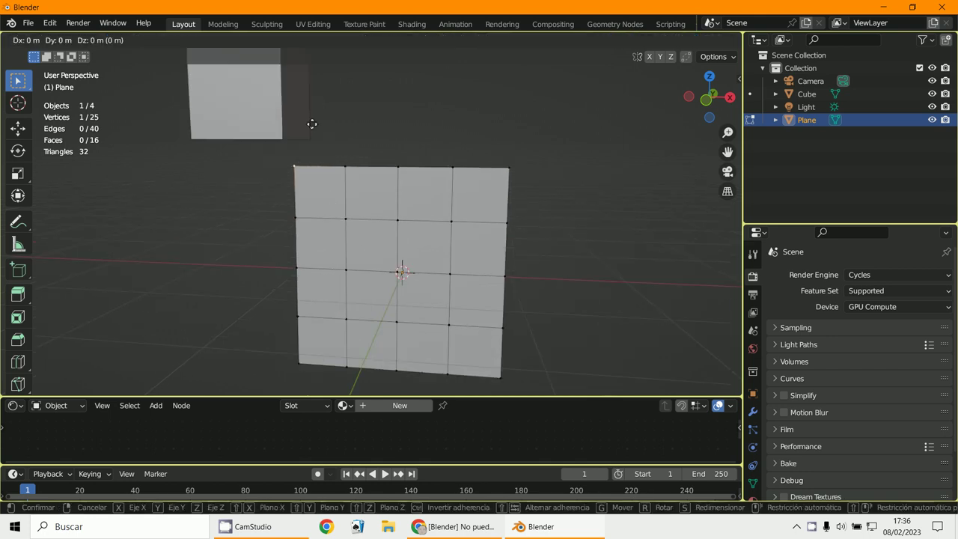
left_click(305, 77)
scroll(310, 97, "down", 5)
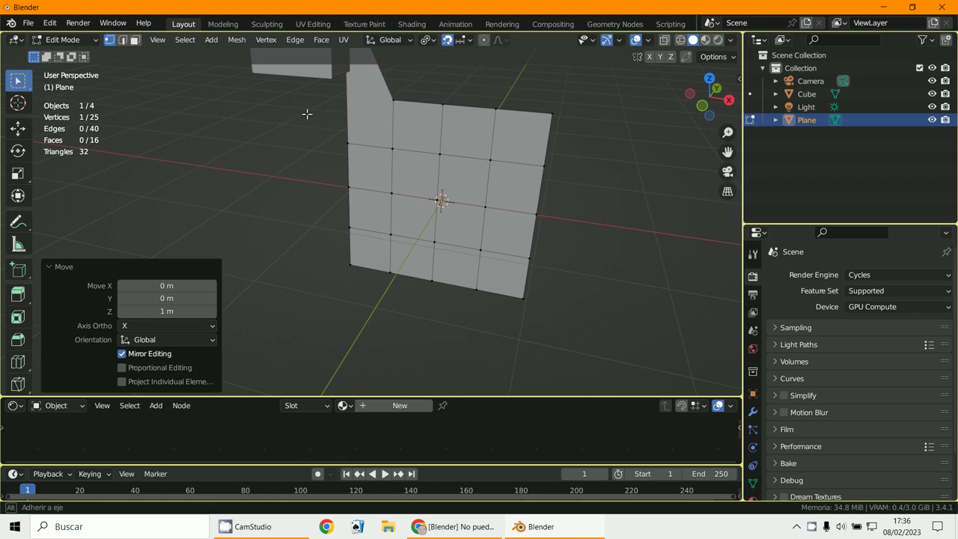
Try another snapped move of the raised corner vertex, and undo its earlier 1 m displacement
left_click(464, 40)
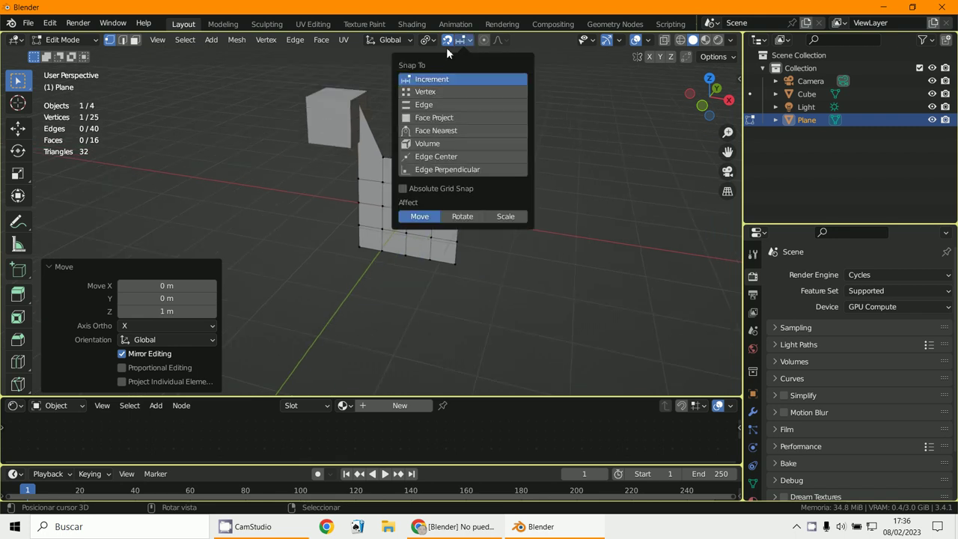
middle_click_drag(375, 115, 375, 166, "shift")
scroll(375, 167, "up", 2)
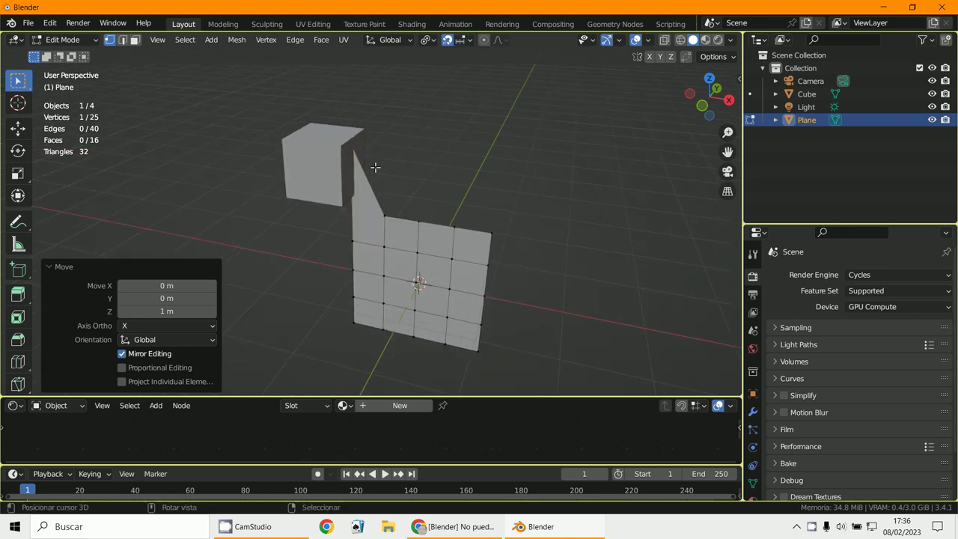
key("g")
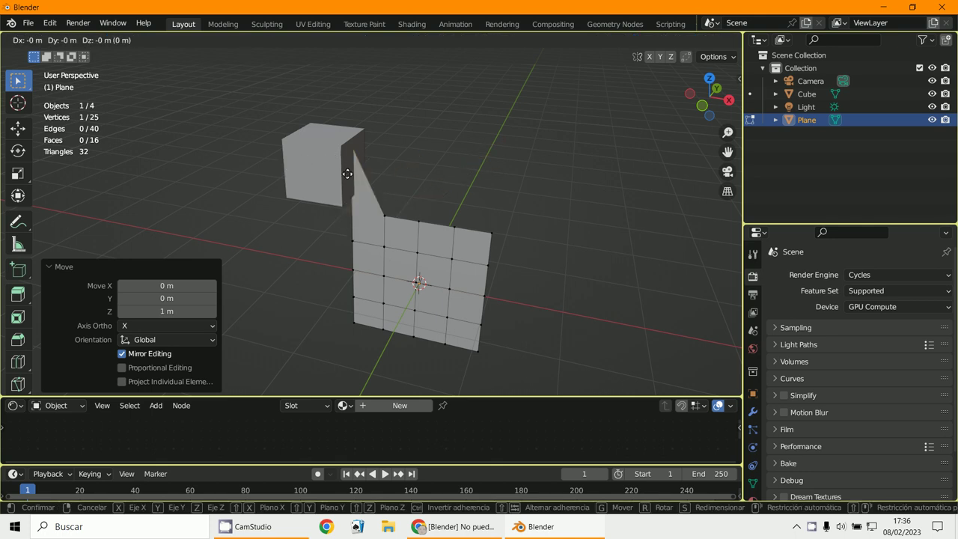
left_click(302, 194)
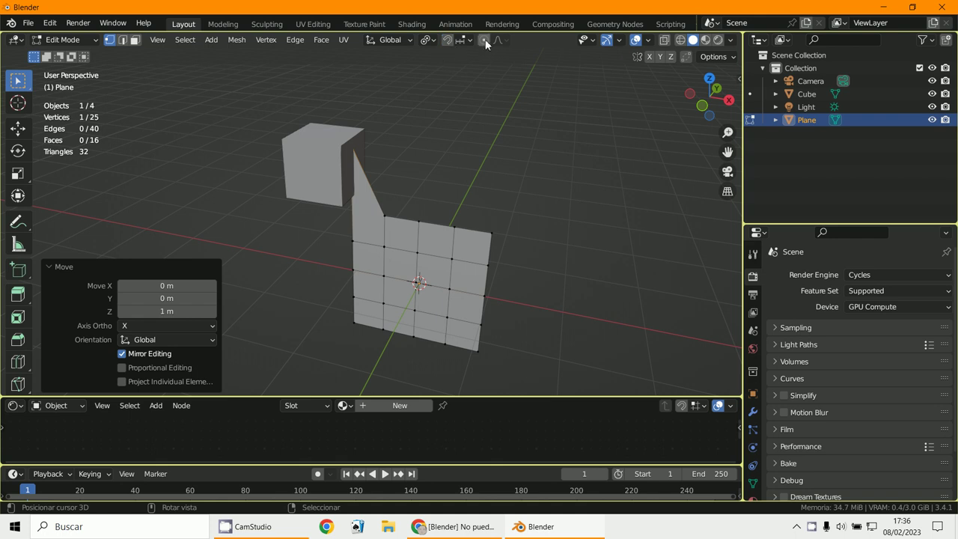
key("ctrl+z")
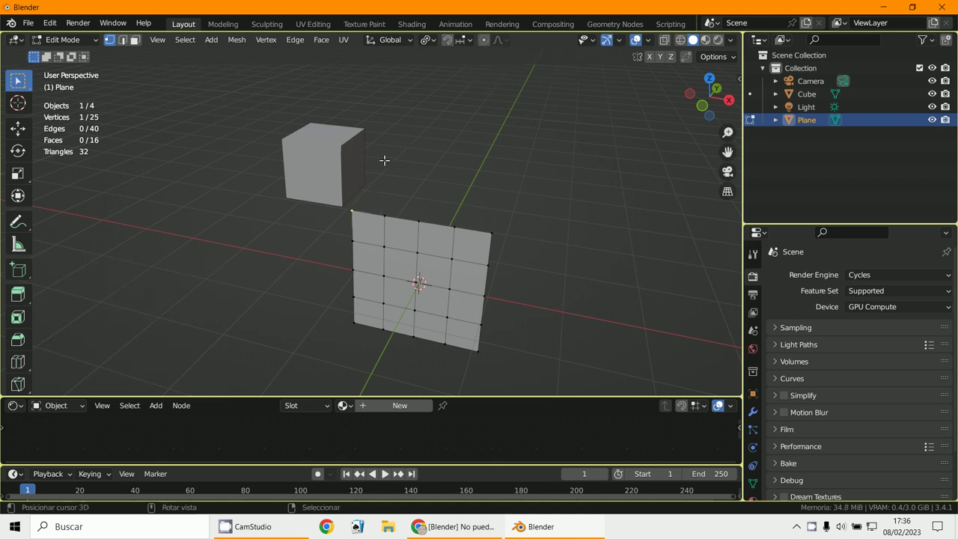
Toggle proportional editing on and off several times, leaving it enabled
left_click(485, 39)
key("o")
key("o")
key("o")
key("o")
key("o")
key("o")
key("o")
left_click(485, 42)
Try raising a top-edge vertex of the plane with Smooth proportional editing, varying the influence radius between about 0.5 m and 1.95 m
key("g")
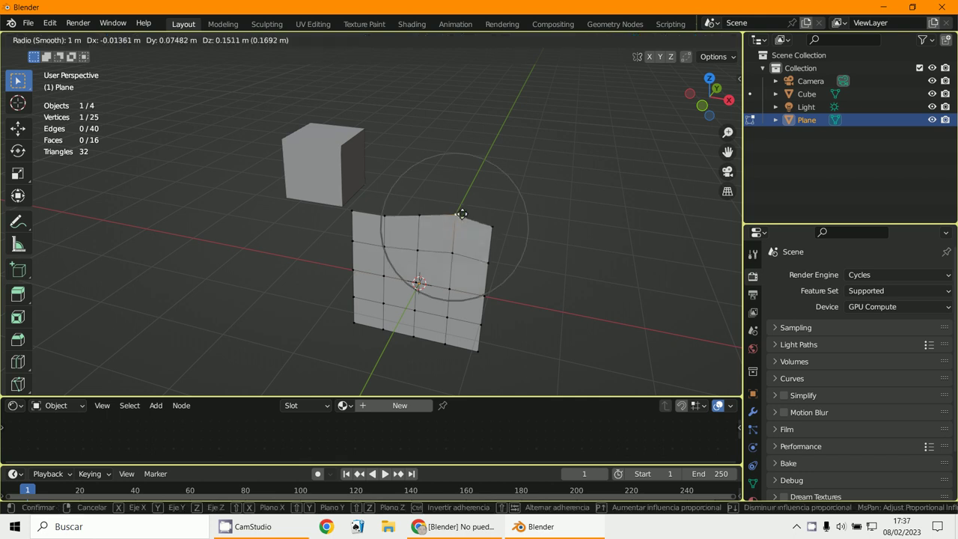
scroll(465, 190, "down", 4)
scroll(464, 191, "up", 10)
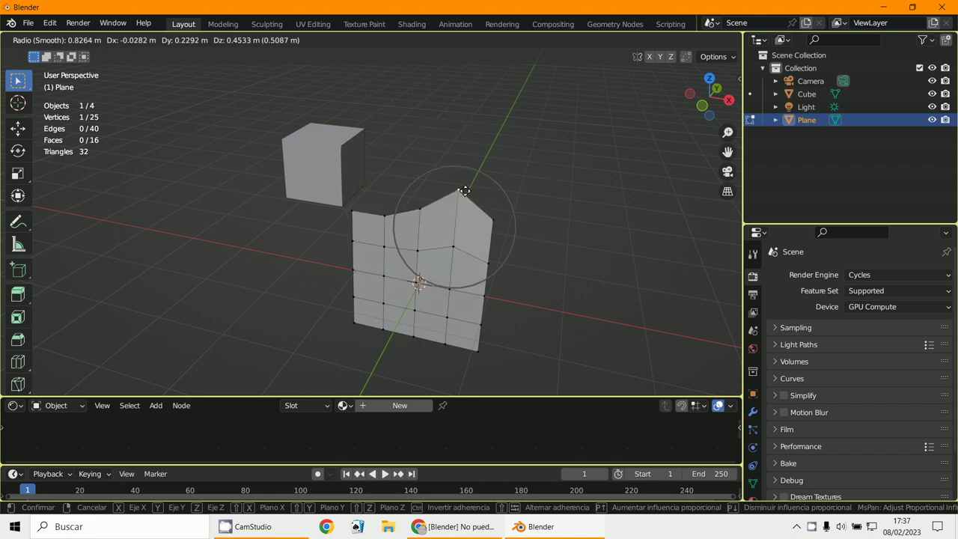
scroll(464, 191, "down", 5)
scroll(465, 191, "down", 7)
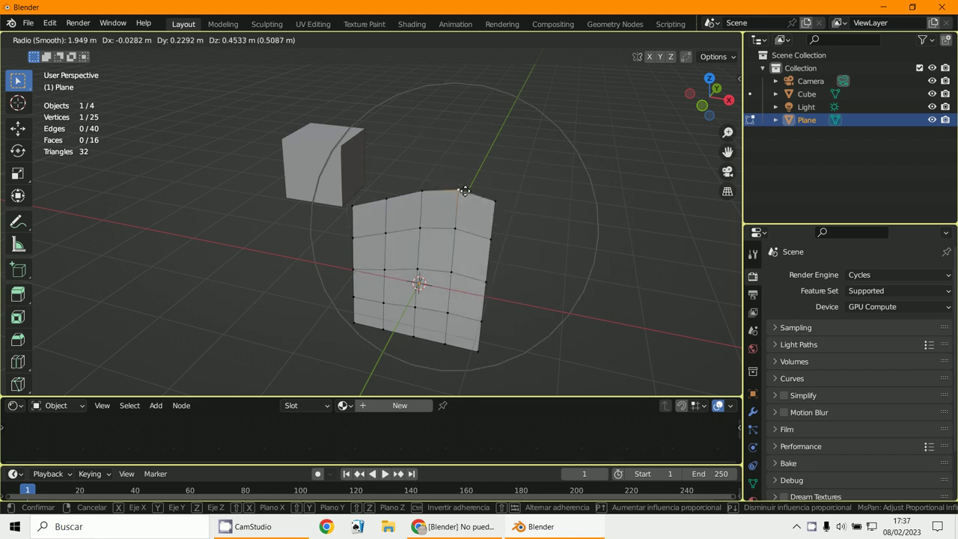
scroll(465, 191, "up", 10)
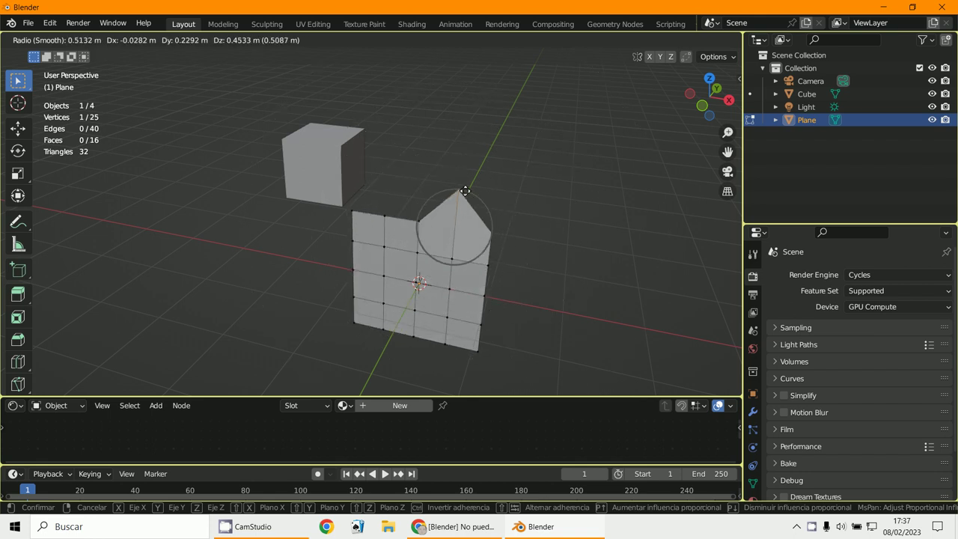
scroll(465, 191, "down", 2)
left_click_drag(465, 191, 466, 167)
right_click(465, 167)
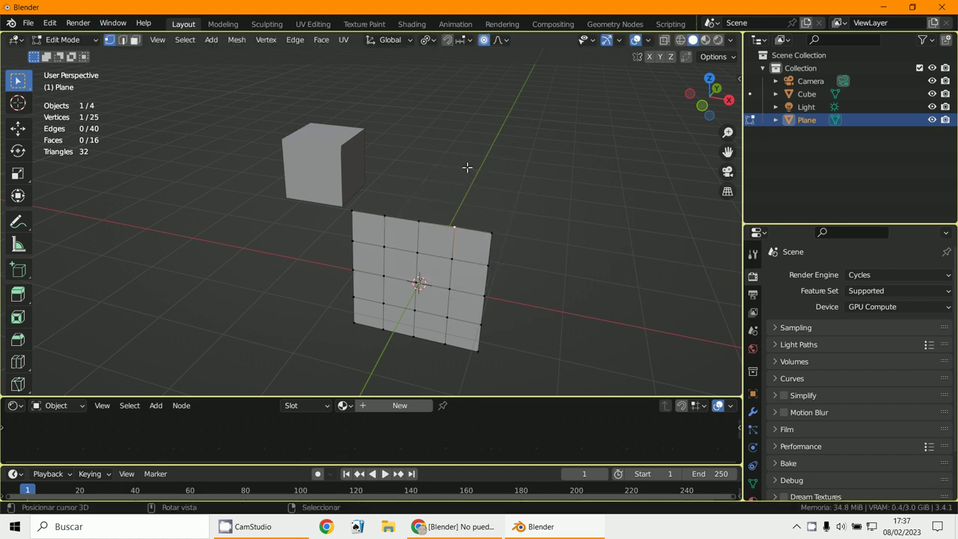
Select the middle and right corner vertices of the plane's top edge and try scaling them with proportional editing
middle_click_drag(467, 166, 360, 225)
left_click(362, 224)
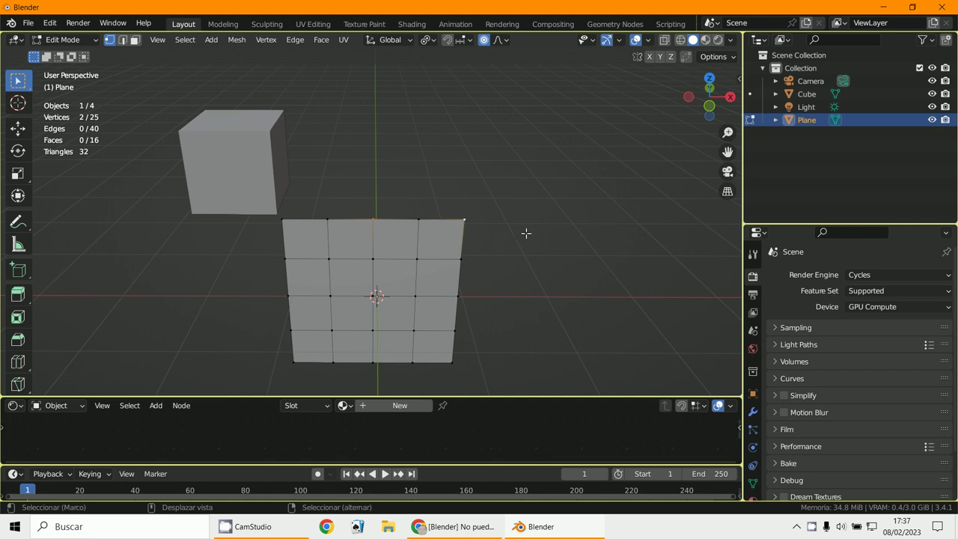
key("s")
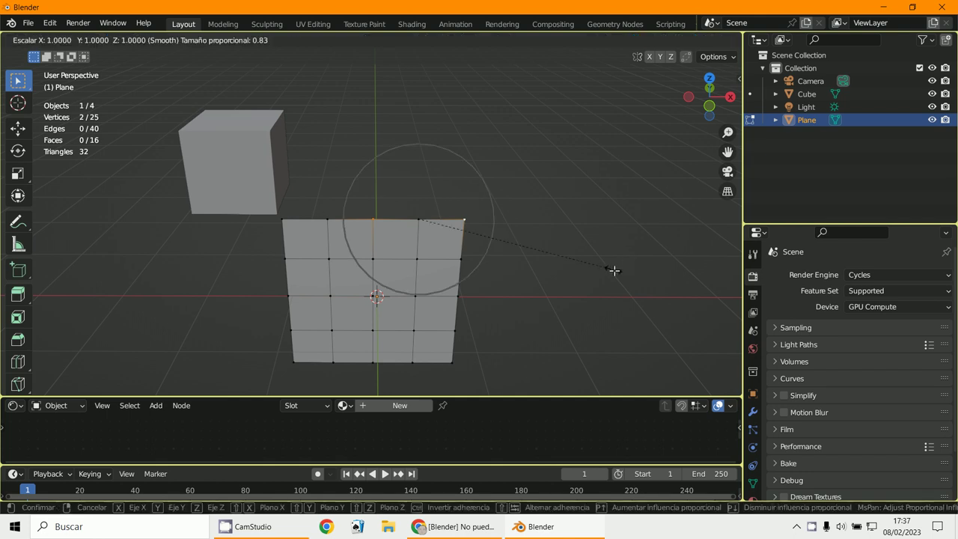
right_click(496, 237)
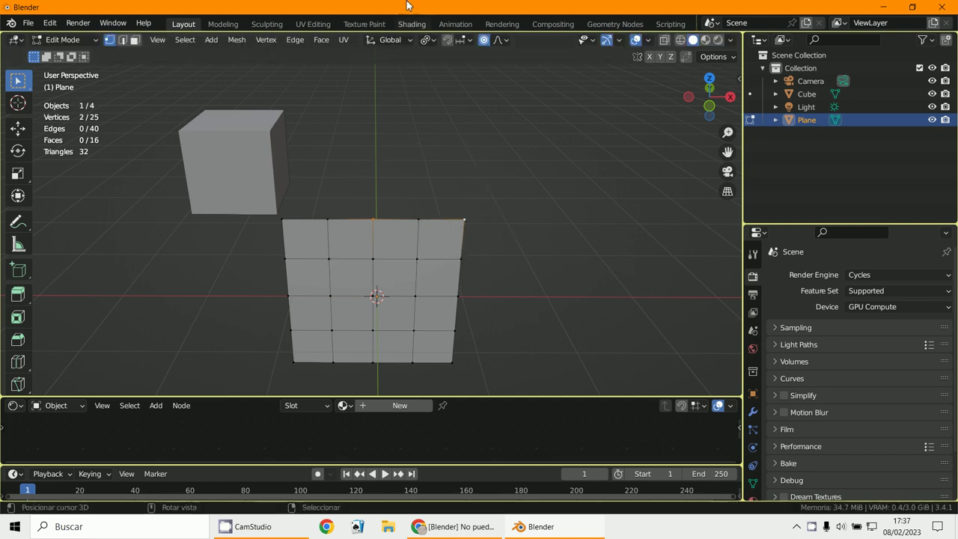
Turn off proportional editing and try scaling the two selected top-edge vertices to about 0.64
left_click(483, 40)
key("s")
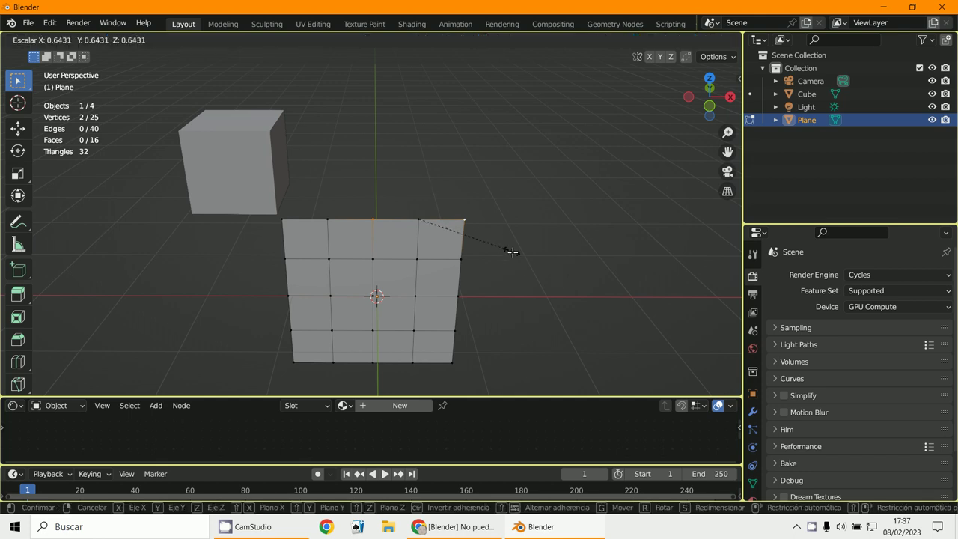
left_click(512, 252)
scroll(512, 252, "up", 2)
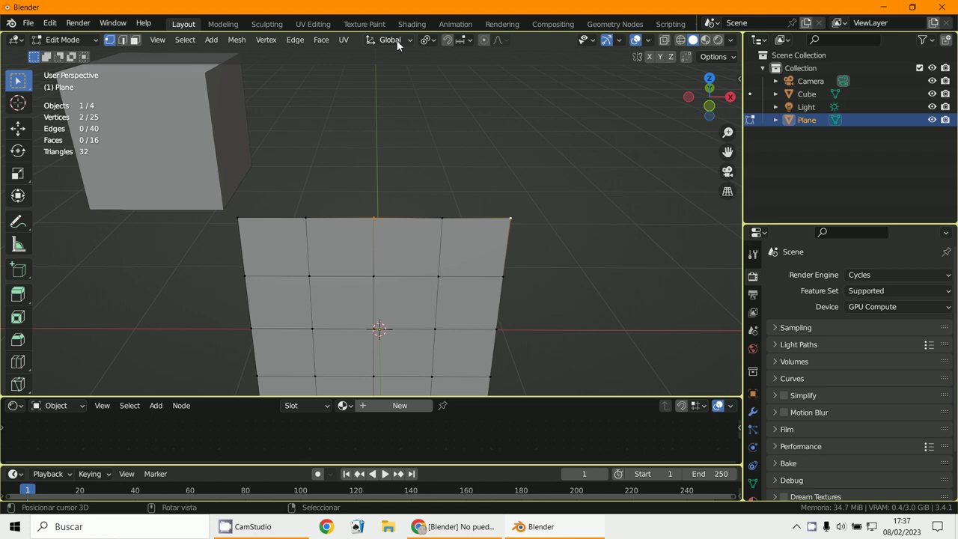
Try scaling and rotating the two selected vertices with the Individual Origins pivot
left_click(428, 40)
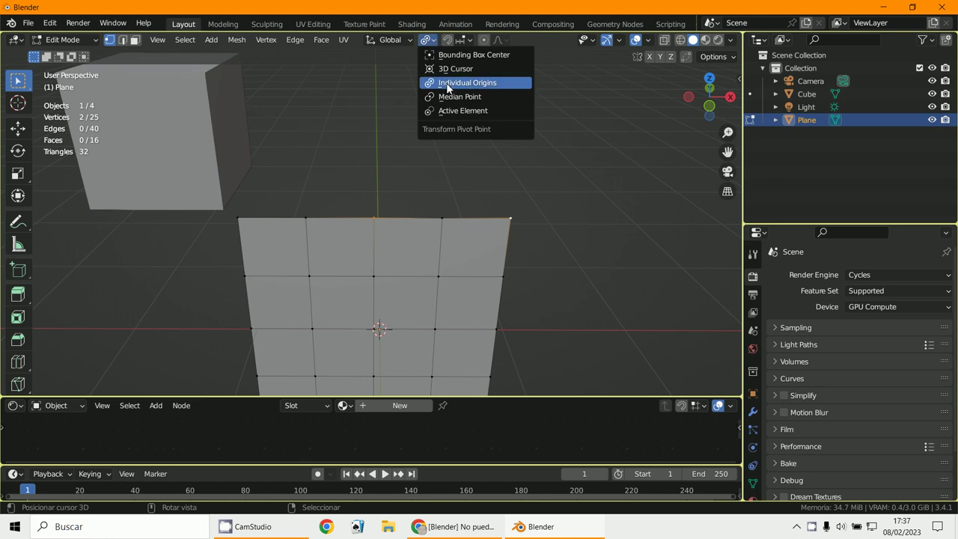
key("s")
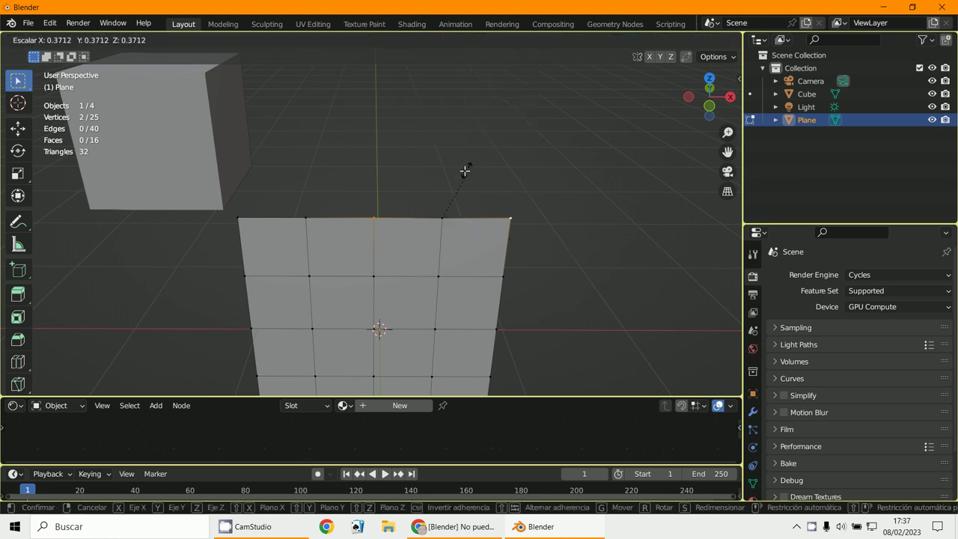
key("Escape")
key("s")
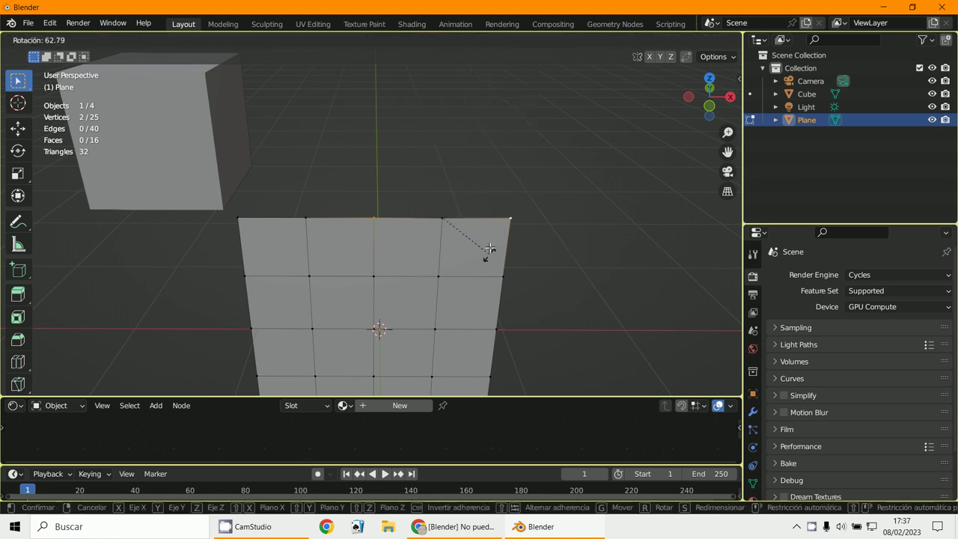
key("Escape")
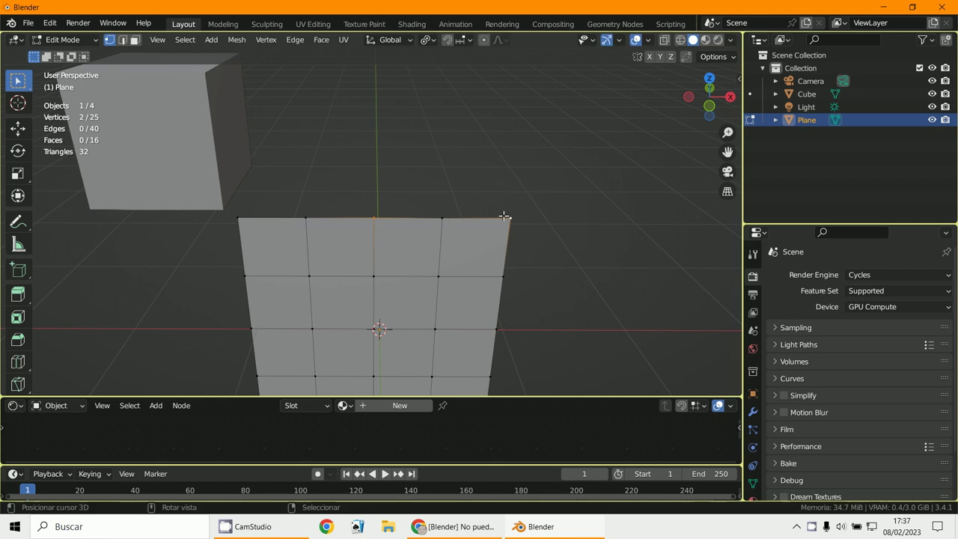
Set the transform pivot point to Bounding Box Center and try rotating the two selected vertices
left_click(425, 39)
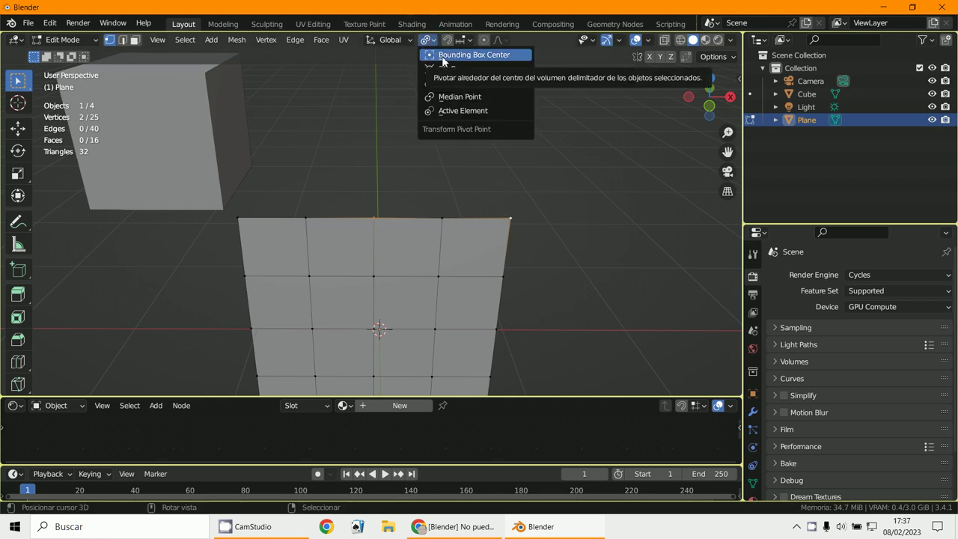
left_click(445, 55)
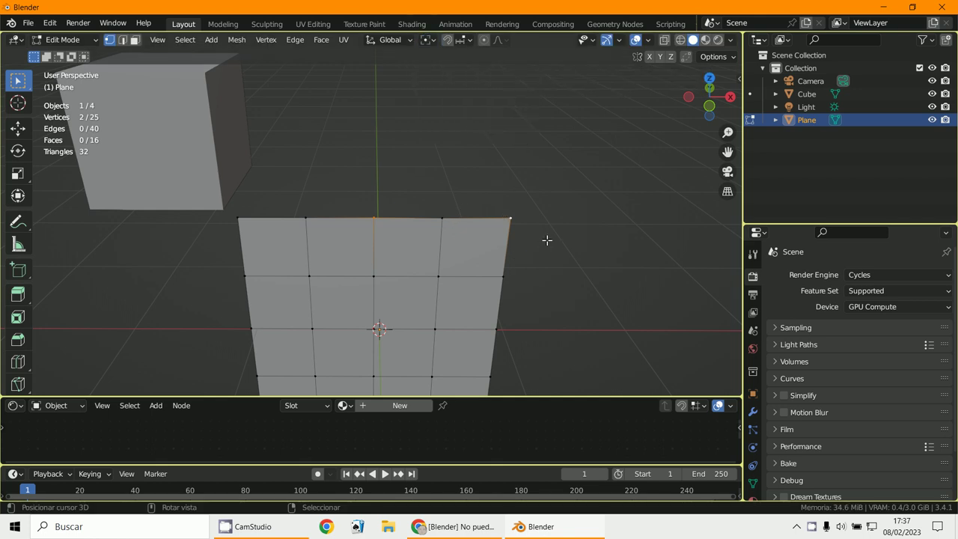
key("r")
right_click(566, 223)
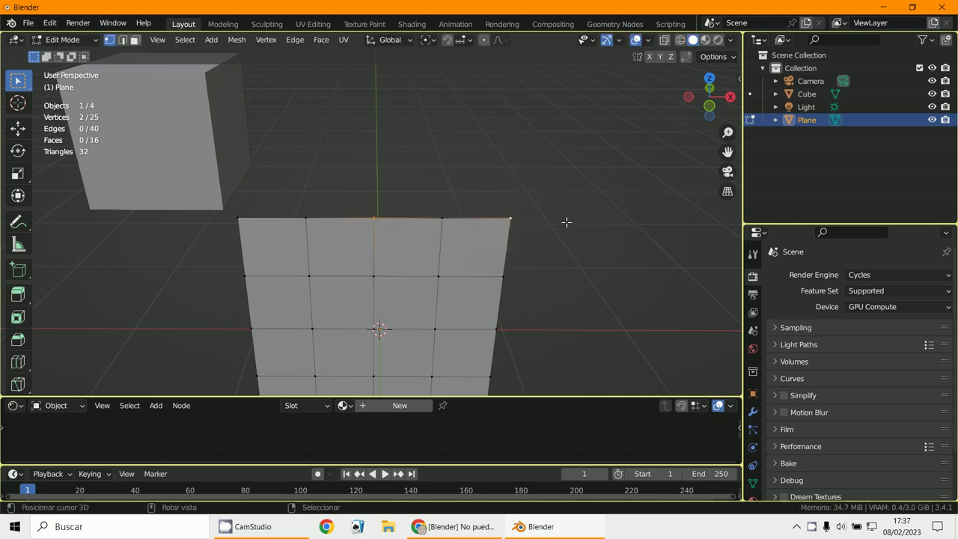
Try scaling the two selected top-edge vertices with the Bounding Box Center pivot
key("s")
right_click(525, 223)
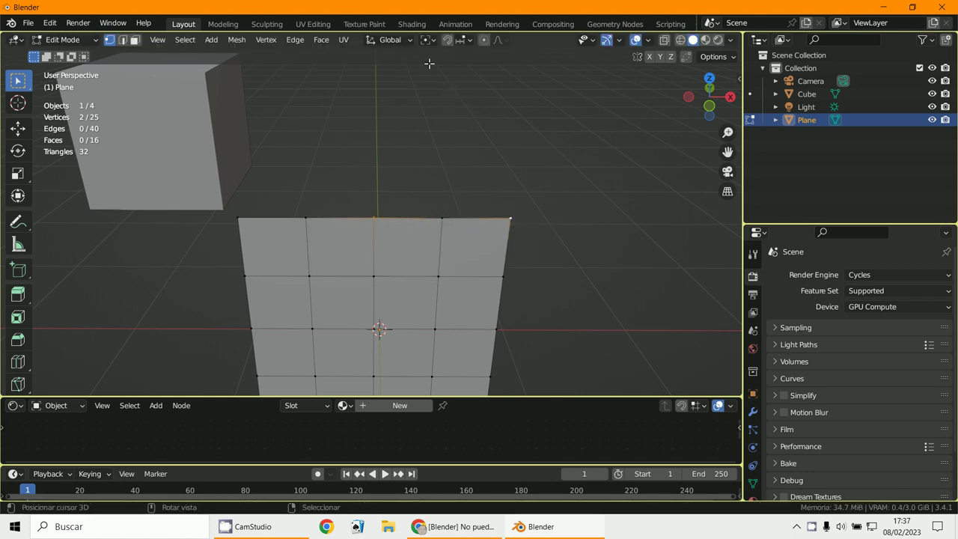
left_click(426, 40)
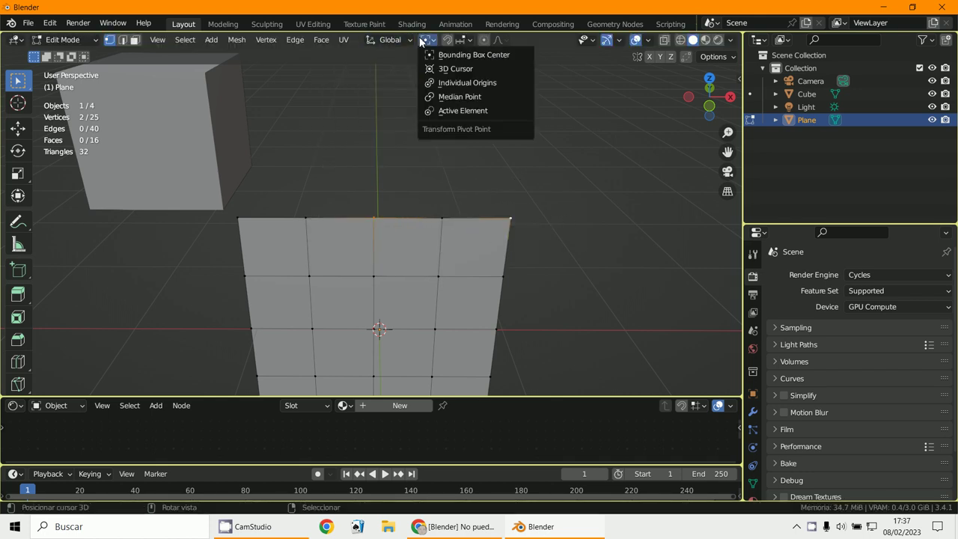
left_click(464, 83)
In face selection mode, select the leftmost and rightmost faces of the plane's third row and try scaling them to about 0.7
scroll(359, 211, "down", 3)
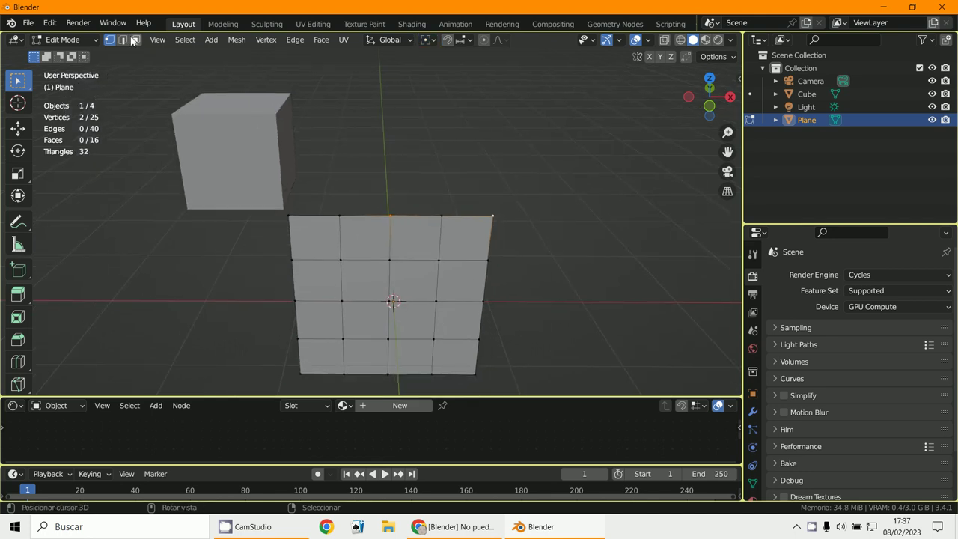
left_click(133, 40)
left_click(308, 319)
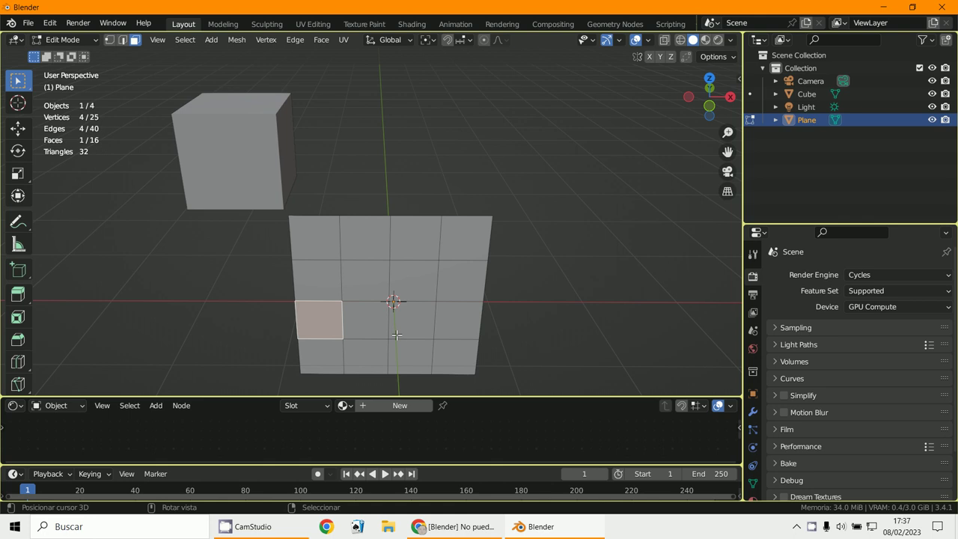
left_click(458, 321, "shift")
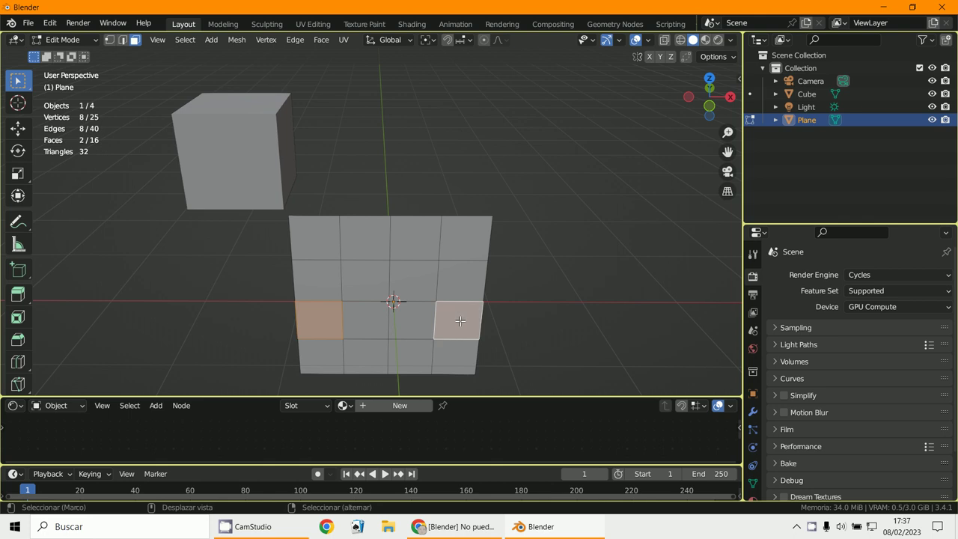
key("s")
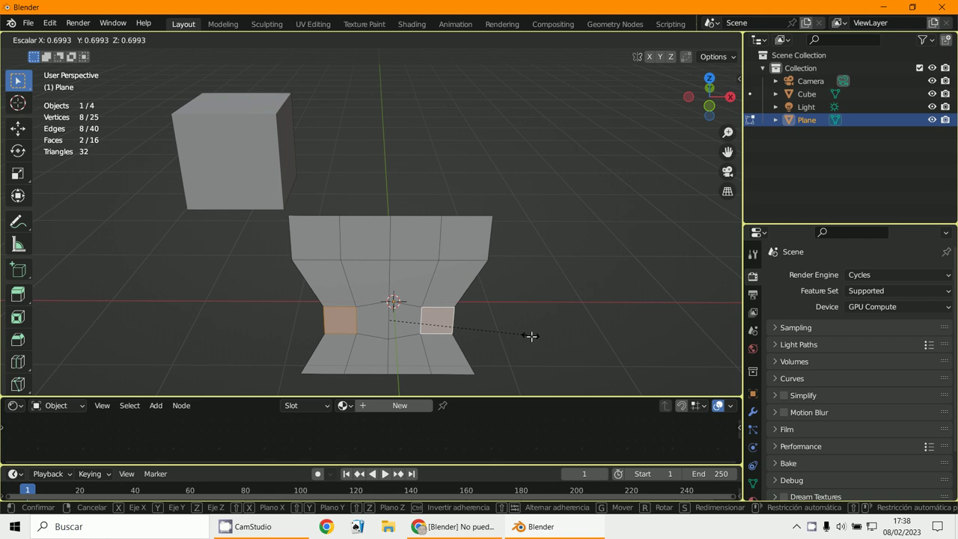
key("Escape")
Set the transform pivot point to Individual Origins and scale the two selected third-row faces to about 0.56
left_click(428, 40)
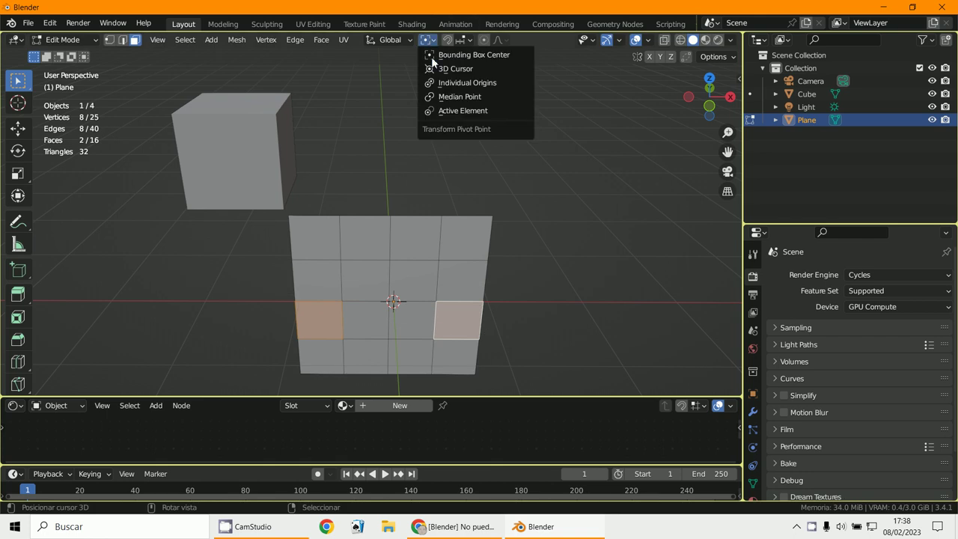
left_click(438, 81)
key("s")
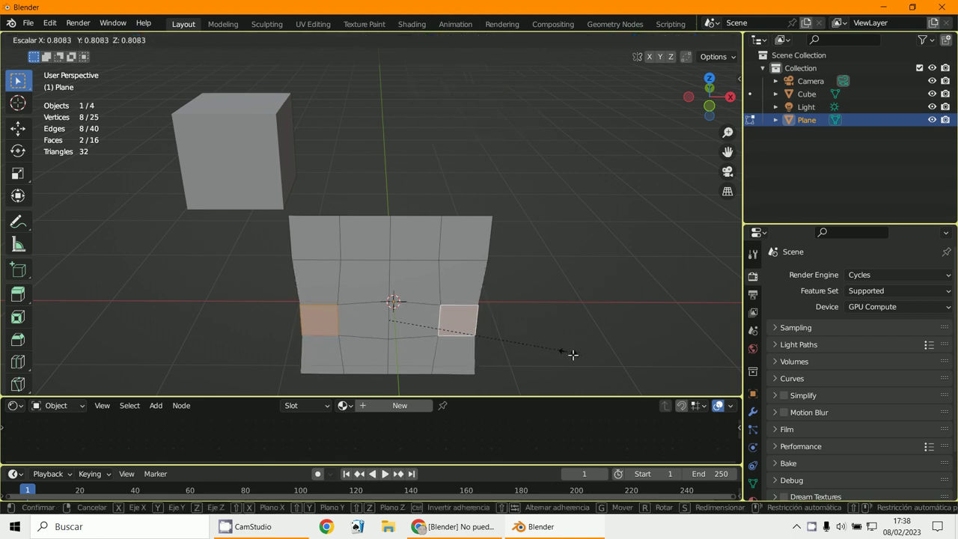
left_click(516, 326)
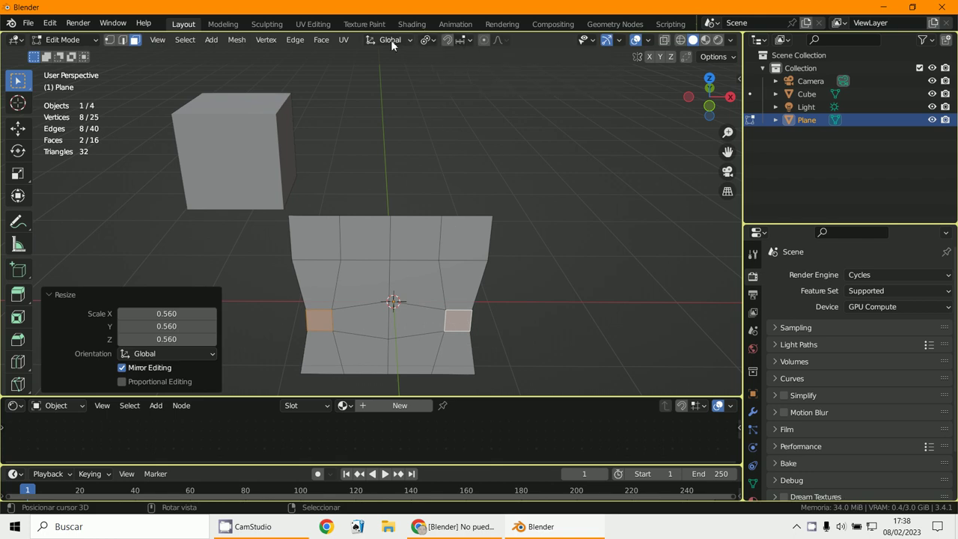
Set the pivot to Bounding Box Center and select the third face of the top row and the second face of the bottom row
left_click(464, 40)
left_click(458, 42)
left_click(434, 38)
left_click(450, 52)
left_click(423, 245)
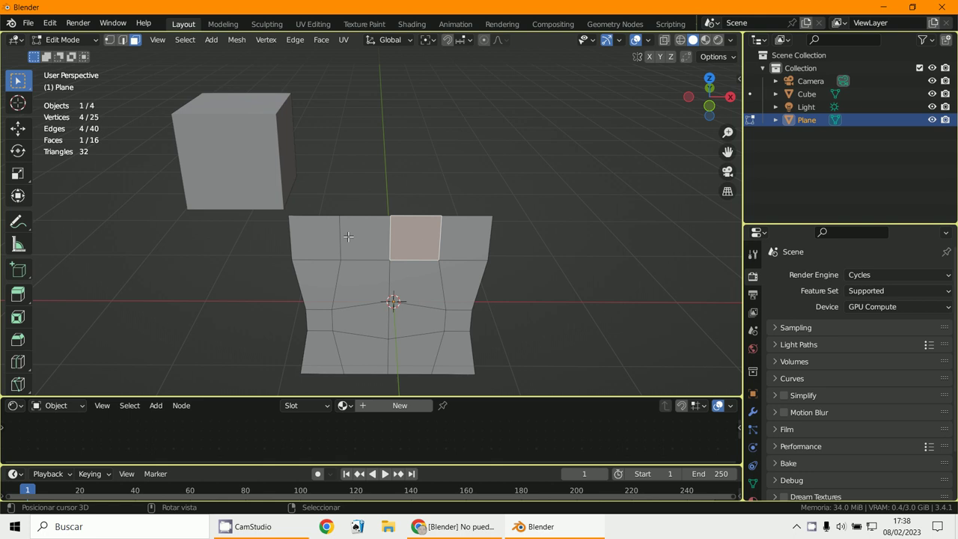
left_click(369, 346, "shift")
Try scaling the selected top-row and bottom-row faces to about 0.5, and undo it
key("s")
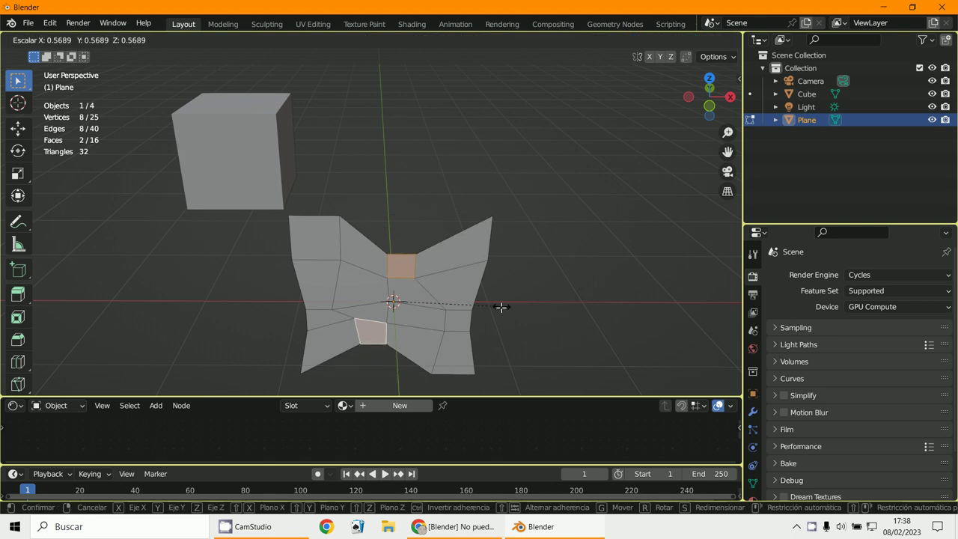
left_click(490, 305)
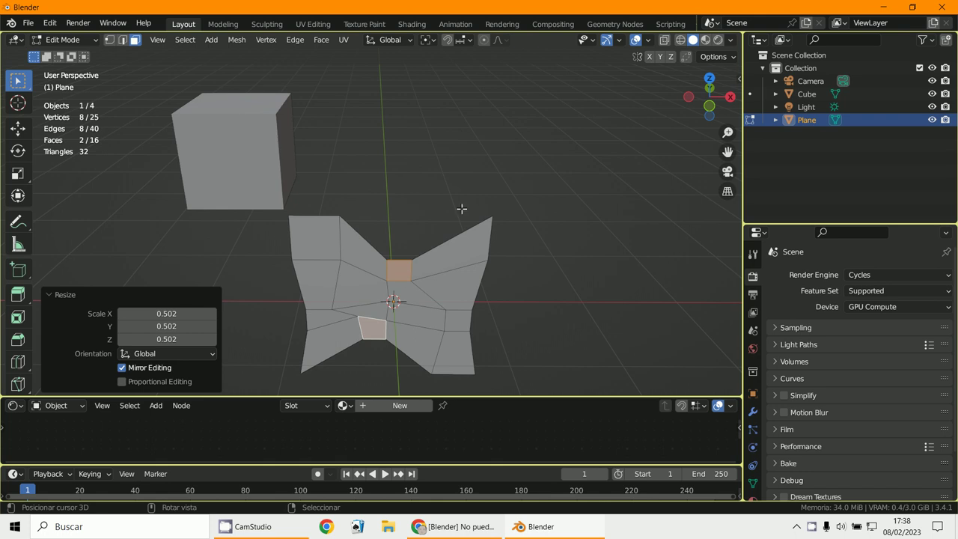
key("ctrl+z")
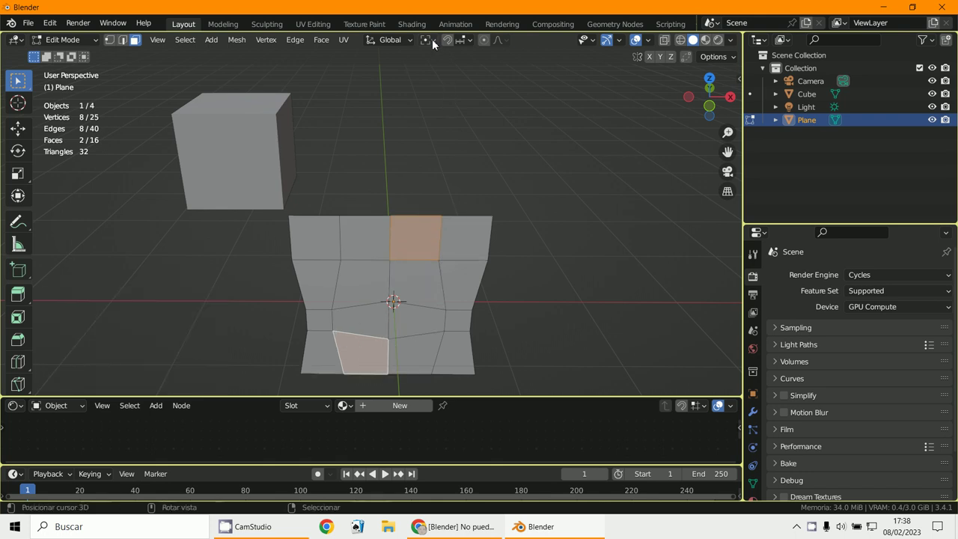
Set the pivot to 3D Cursor, place the 3D cursor beyond the plane's top edge, and try scaling the two selected faces
left_click(432, 40)
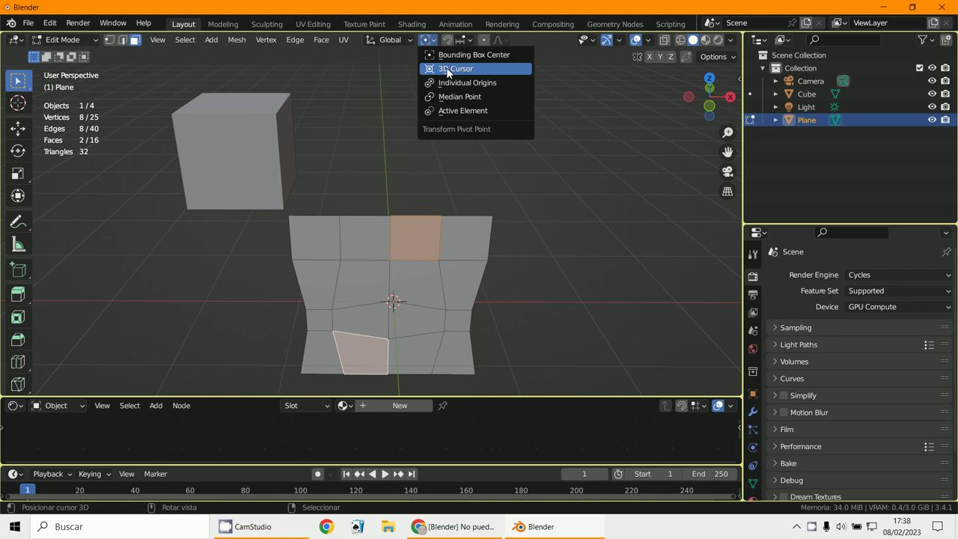
left_click(448, 70)
left_click(427, 119)
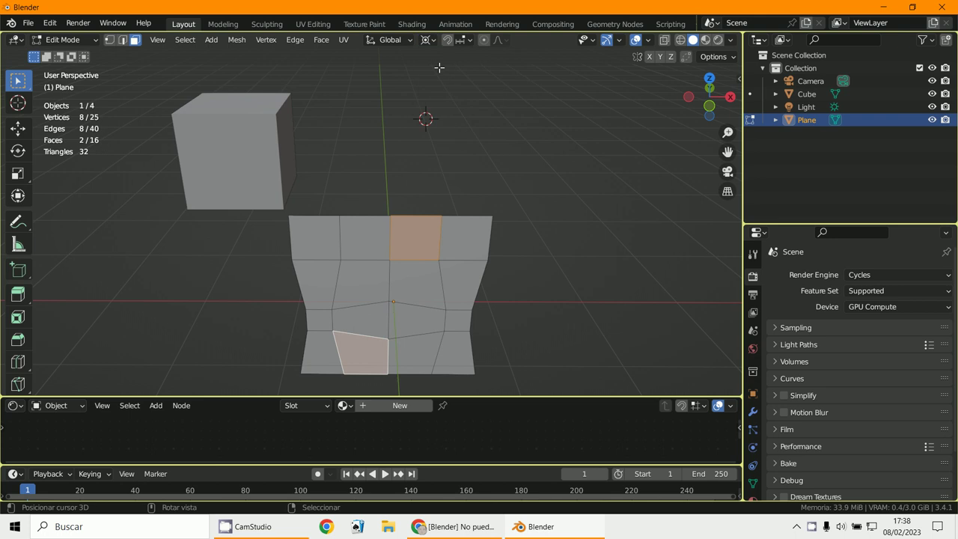
key("s")
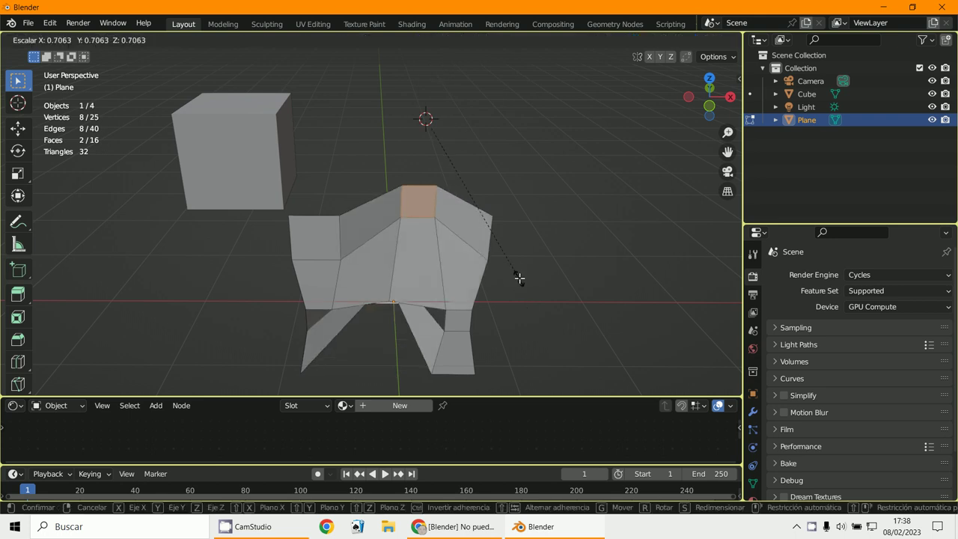
key("Escape")
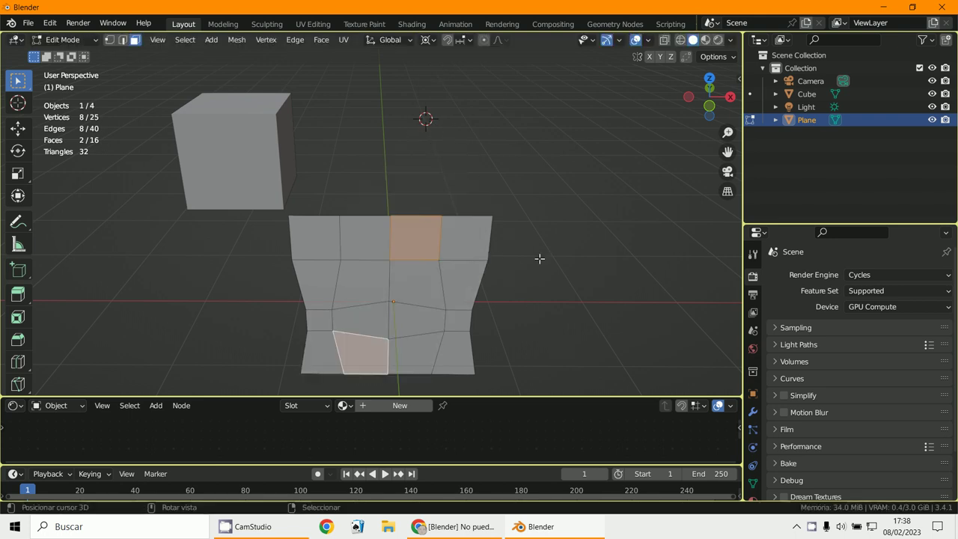
left_click(429, 41)
left_click(230, 528)
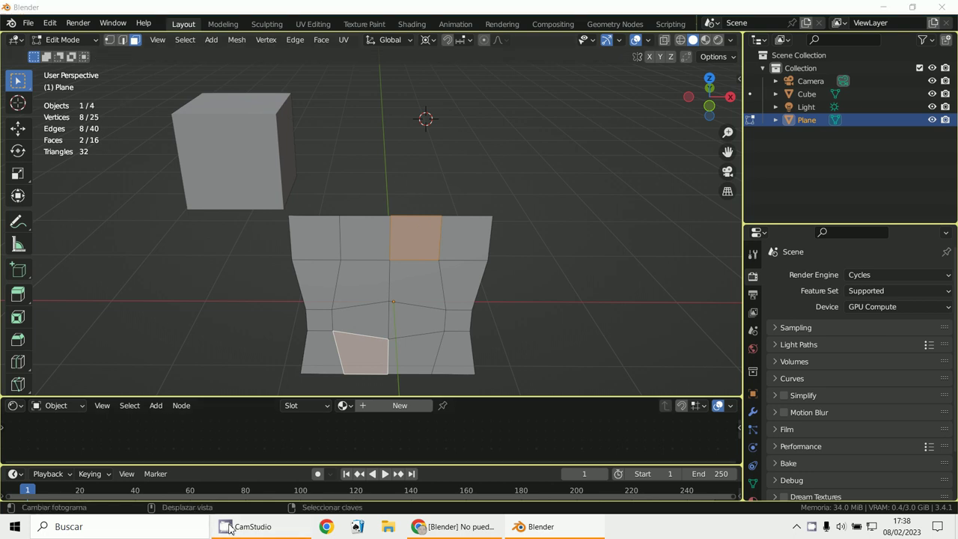